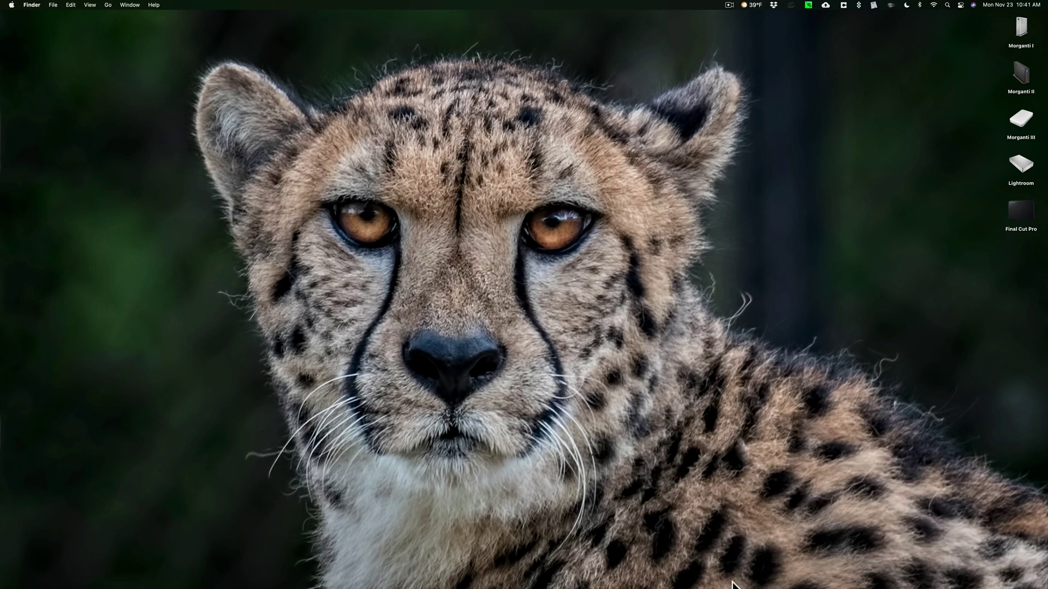
Step: Launch Adobe DNG Converter from the Dock, then quit it again
{"action": "mouse_move", "coordinate": [734, 586]}
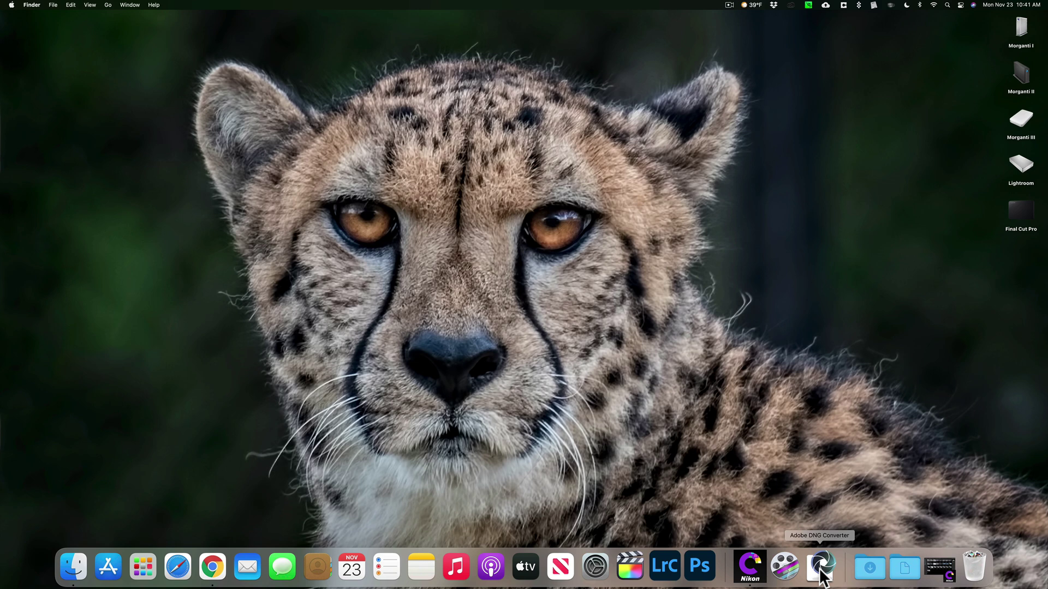
{"action": "left_click", "coordinate": [820, 571]}
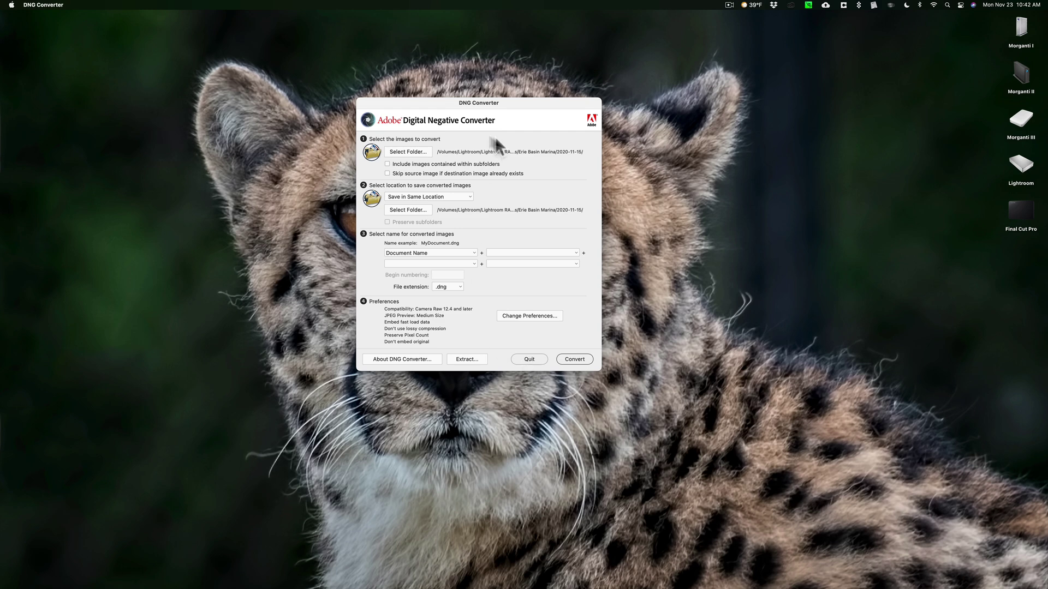
{"action": "left_click", "coordinate": [529, 359]}
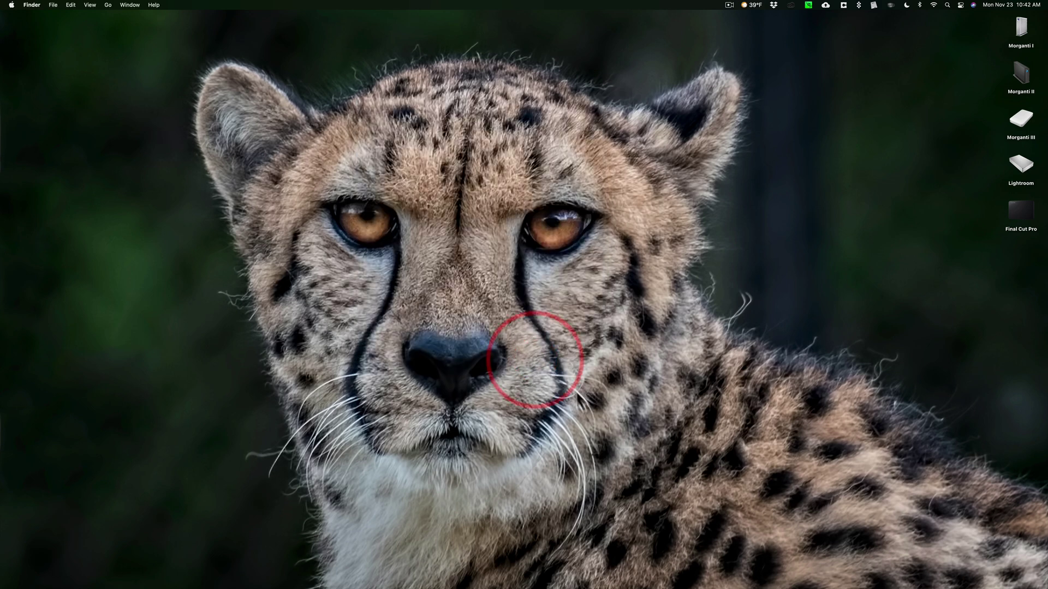
{"action": "mouse_move", "coordinate": [671, 587]}
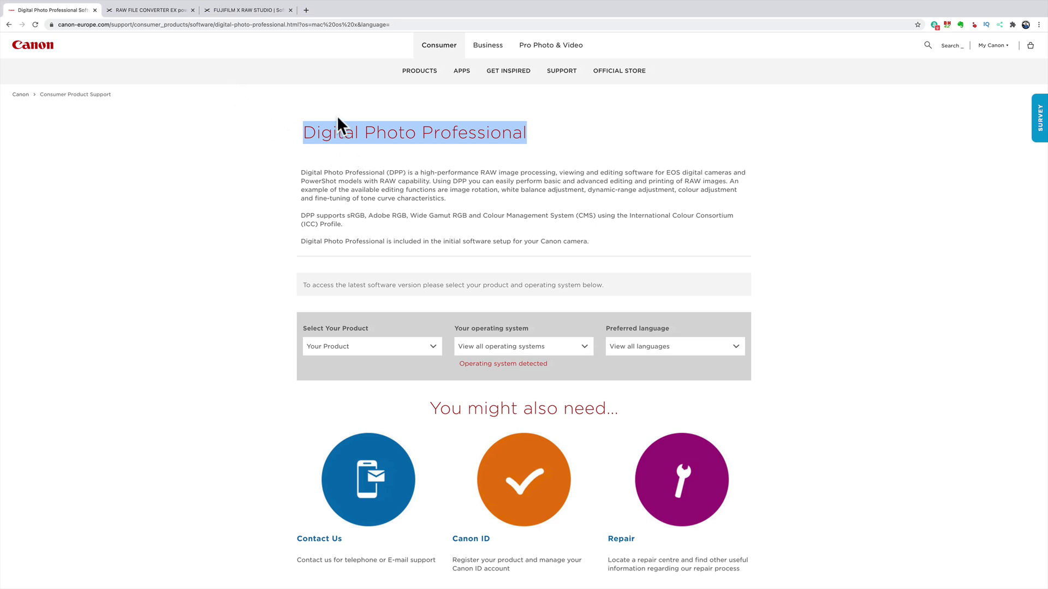
Step: Switch Chrome to the RAW FILE CONVERTER EX powered by SILKYPIX tab
{"action": "left_click", "coordinate": [155, 11]}
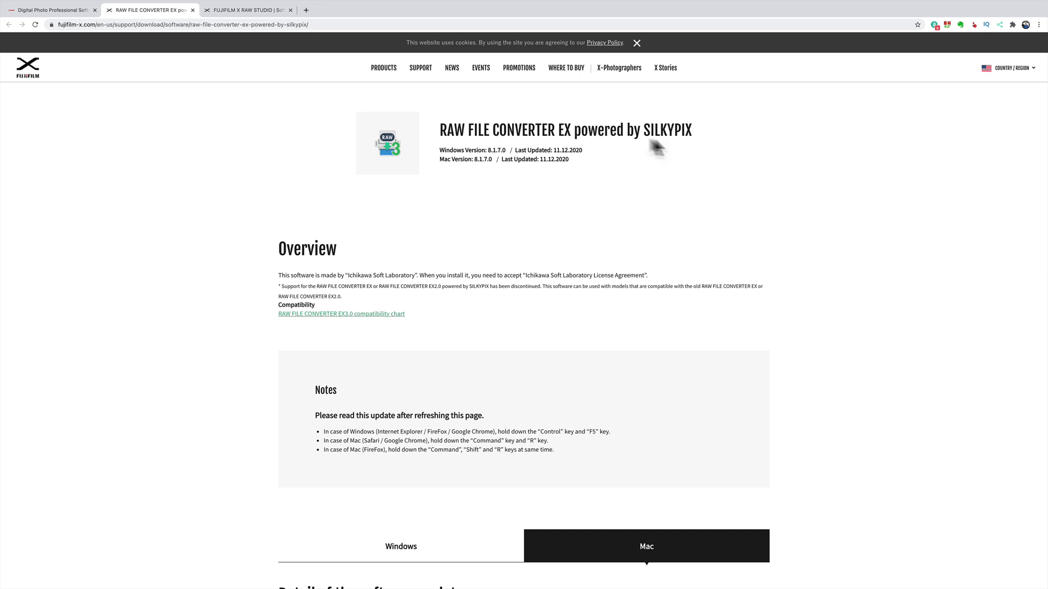
Step: Switch to the FUJIFILM X RAW STUDIO tab, then leave full-screen Chrome with Ctrl+Left
{"action": "left_click", "coordinate": [240, 11]}
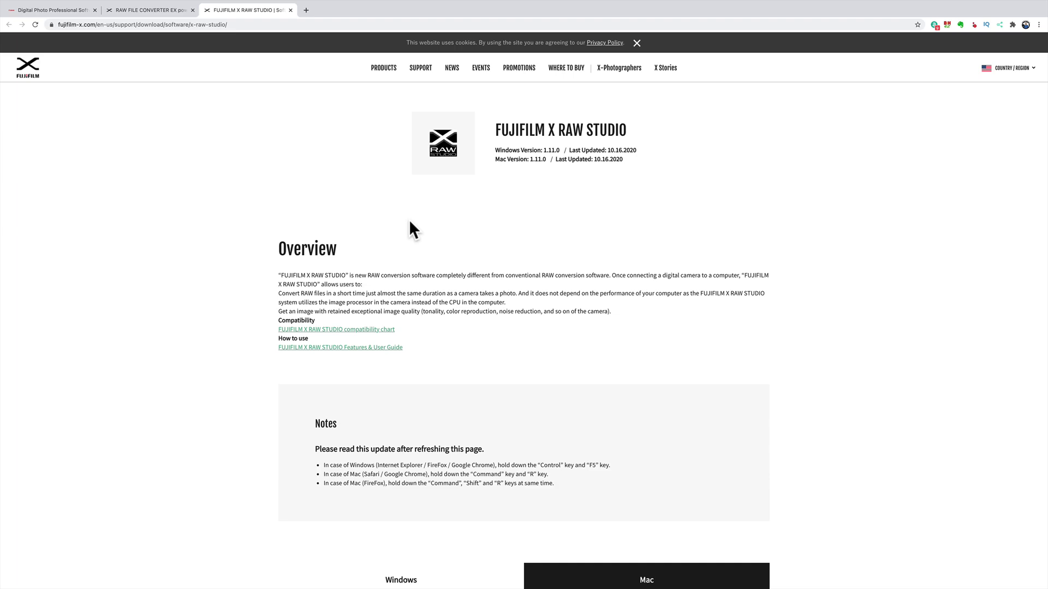
{"action": "key", "text": "ctrl+Left"}
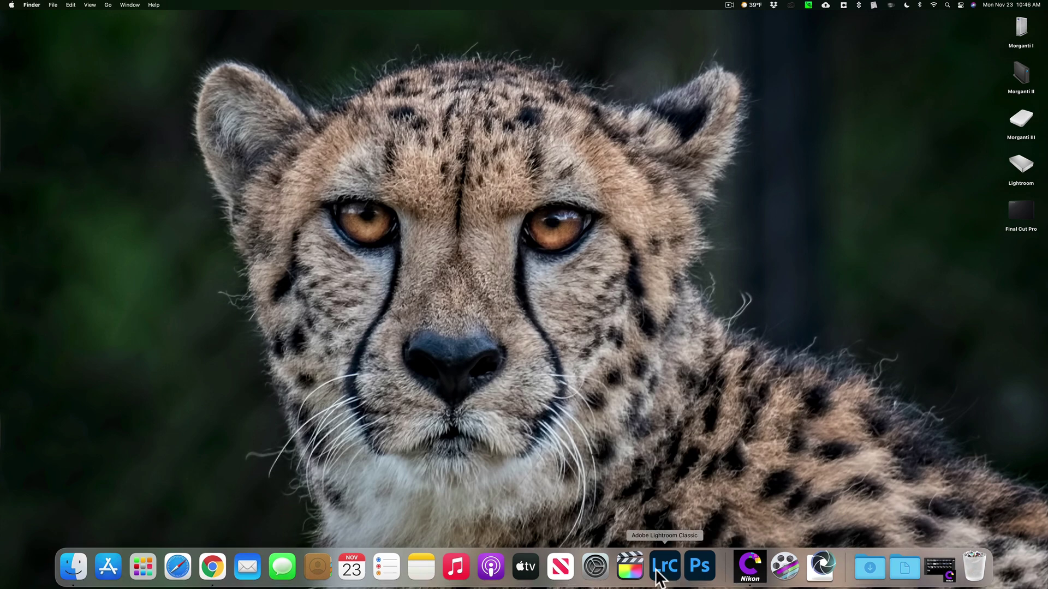
Step: Launch Capture NX-D from the Dock to show the NEF thumbnail grid
{"action": "left_click", "coordinate": [749, 569]}
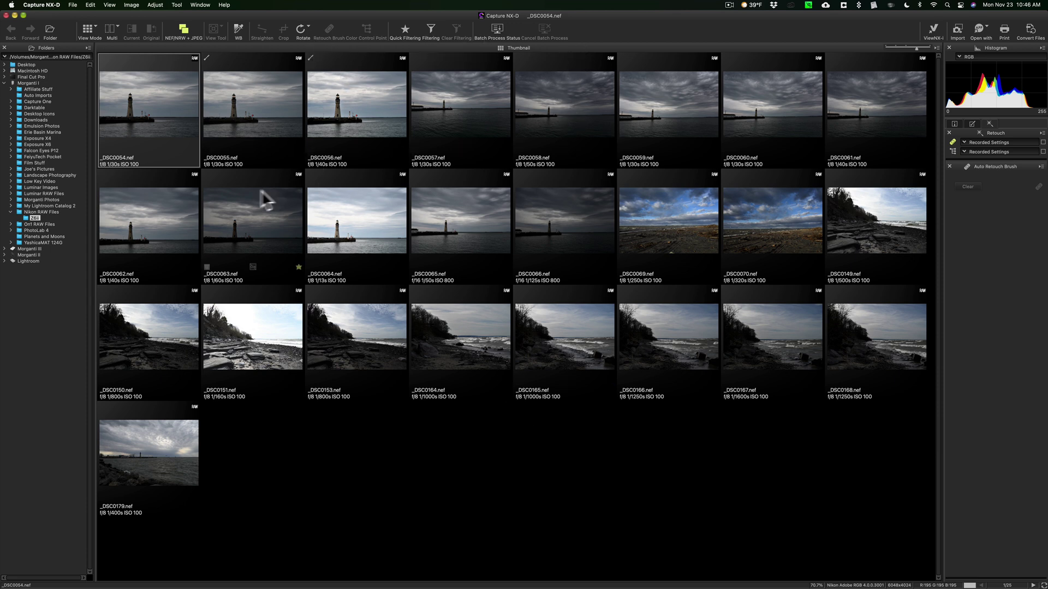
Step: Open _DSC0056 in the large single-photo preview
{"action": "left_click", "coordinate": [234, 110]}
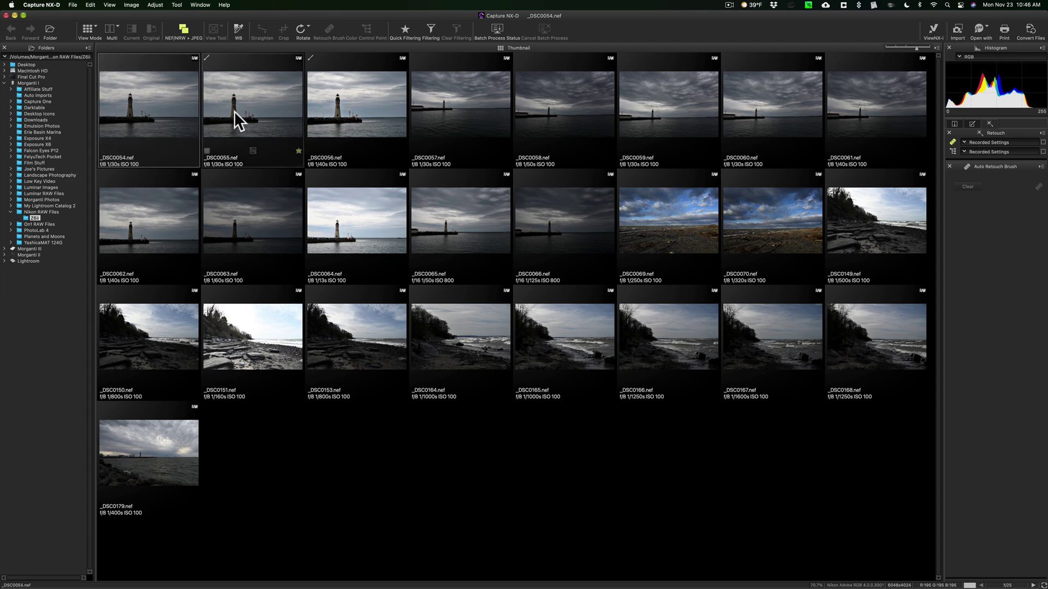
{"action": "left_click", "coordinate": [345, 112]}
{"action": "double_click", "coordinate": [345, 112]}
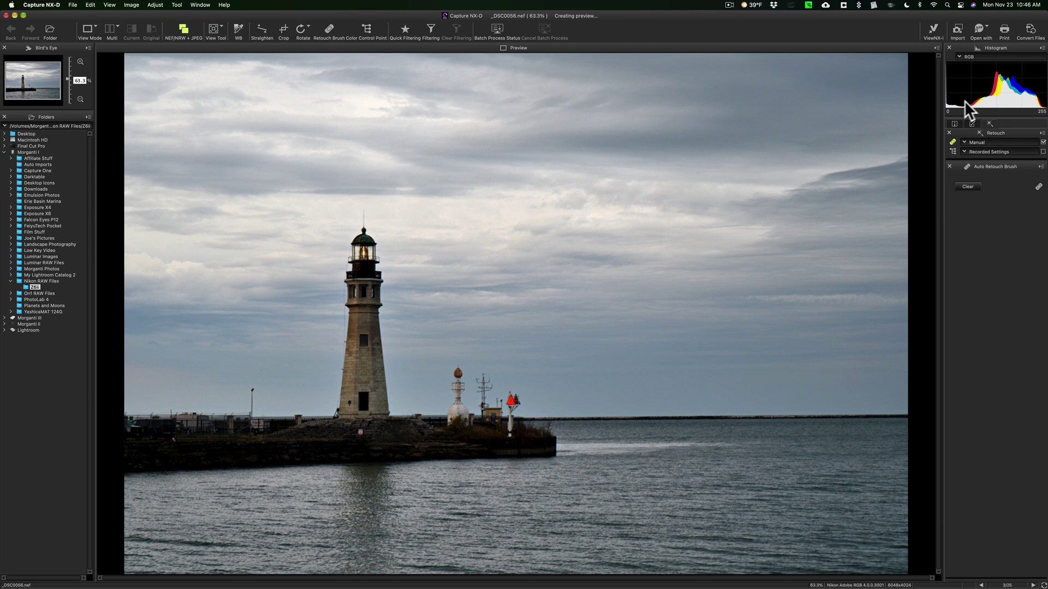
Step: Check the Edit tab's adjustment panels, ending on the Picture Control settings
{"action": "left_click", "coordinate": [972, 124]}
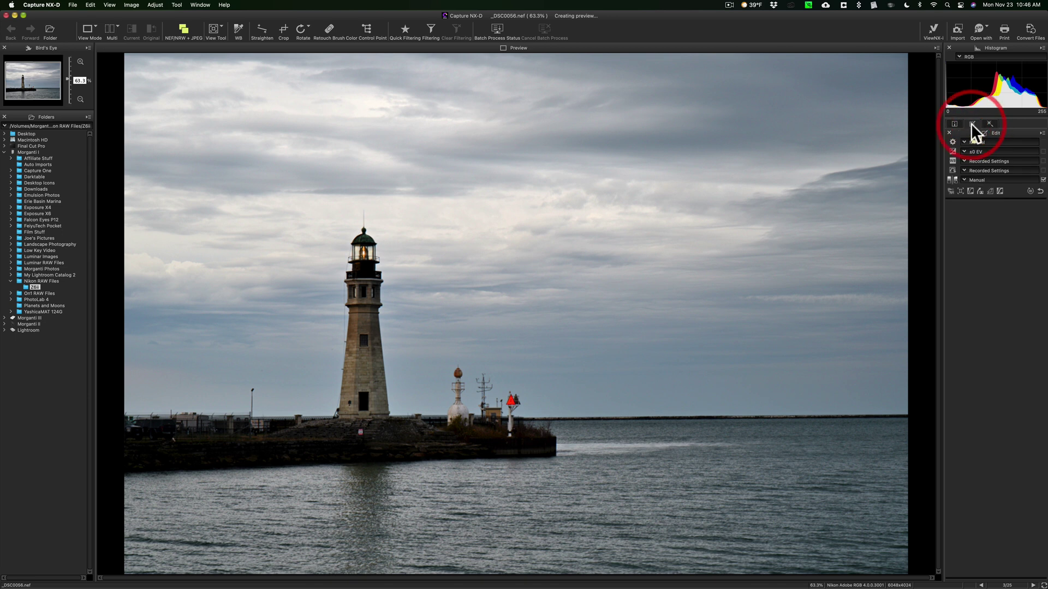
{"action": "left_click", "coordinate": [952, 141]}
{"action": "left_click", "coordinate": [949, 203]}
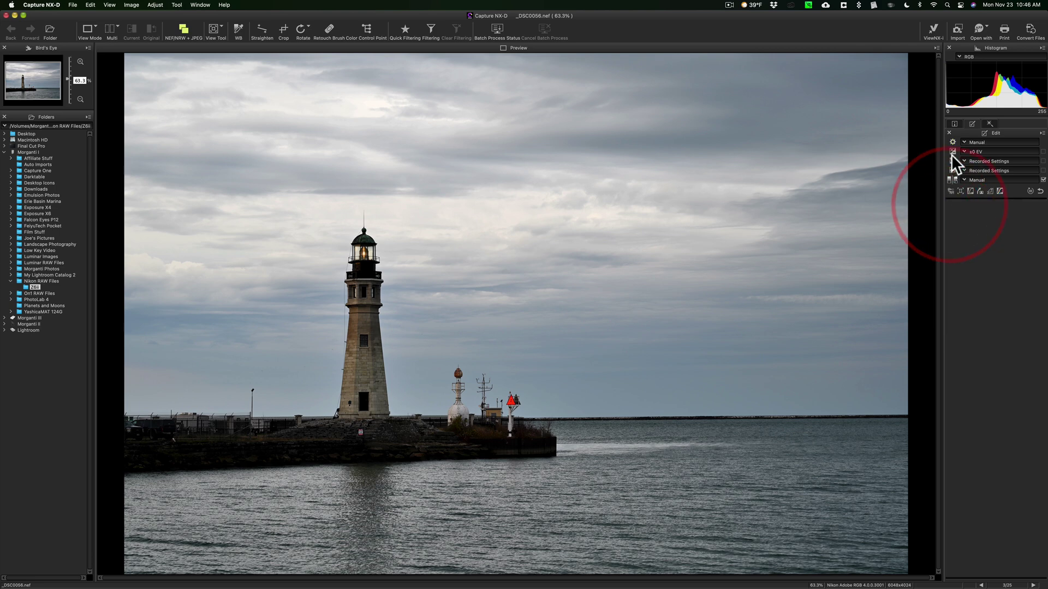
{"action": "left_click", "coordinate": [951, 151]}
{"action": "left_click", "coordinate": [949, 204]}
{"action": "left_click", "coordinate": [953, 156]}
{"action": "left_click", "coordinate": [950, 203]}
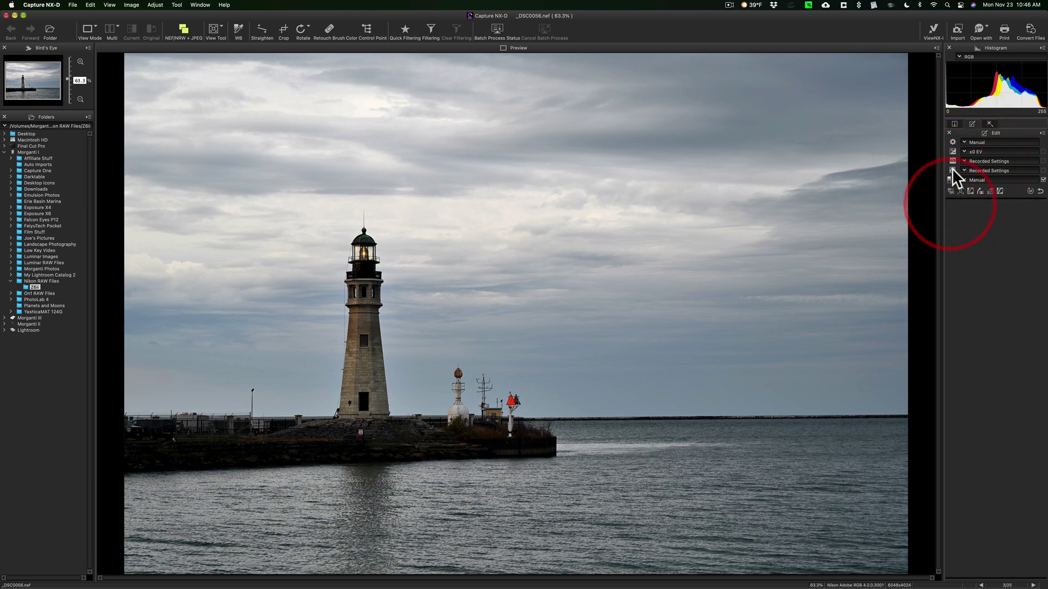
{"action": "left_click", "coordinate": [952, 170]}
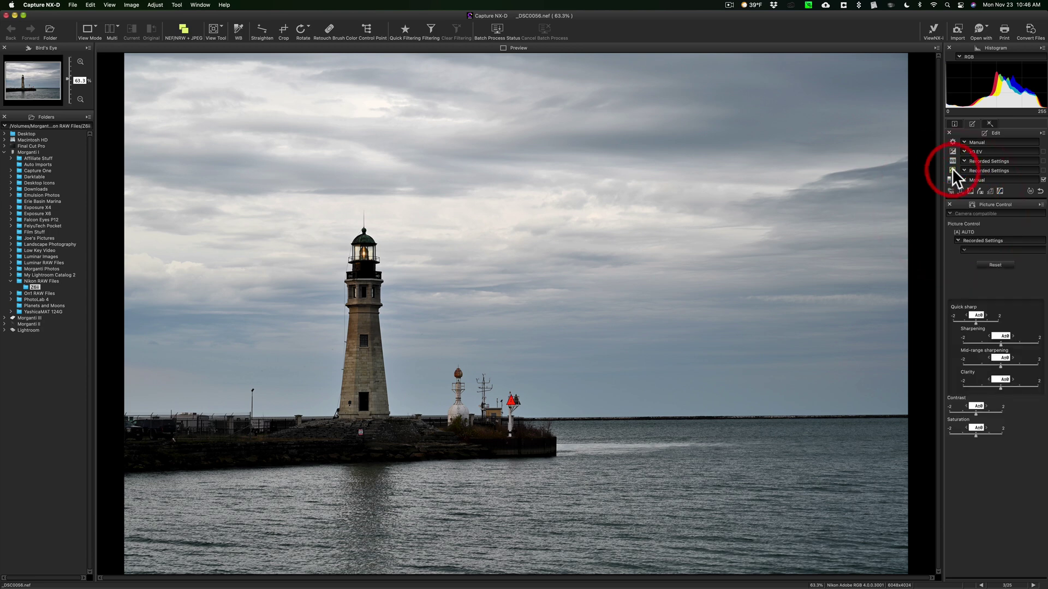
Step: Try [VI] Vivid Picture Control, then reset every edit to Recorded Settings
{"action": "left_click", "coordinate": [968, 249]}
{"action": "left_click", "coordinate": [961, 239]}
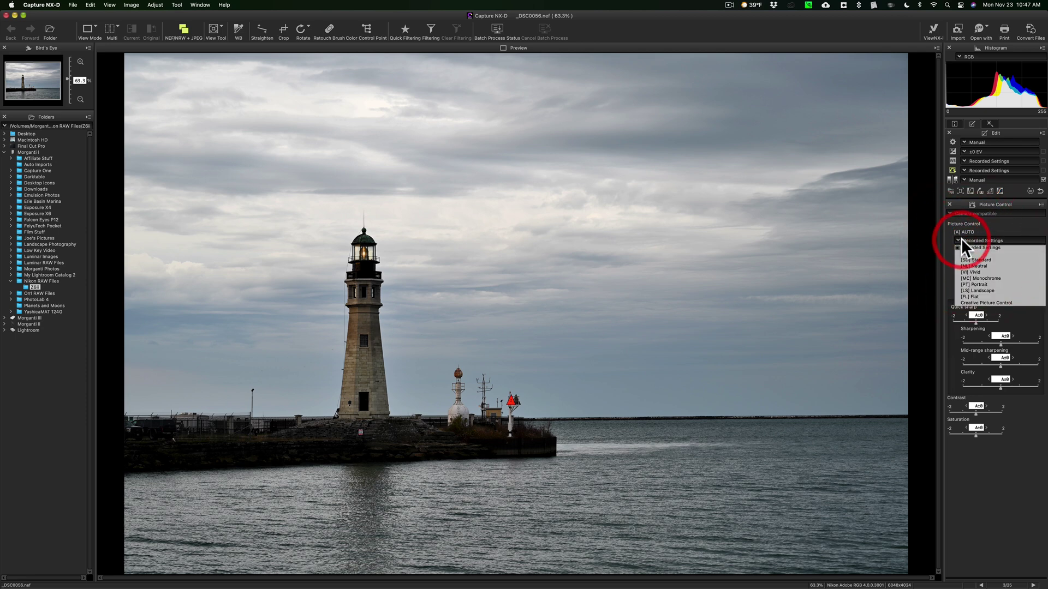
{"action": "left_click", "coordinate": [975, 271]}
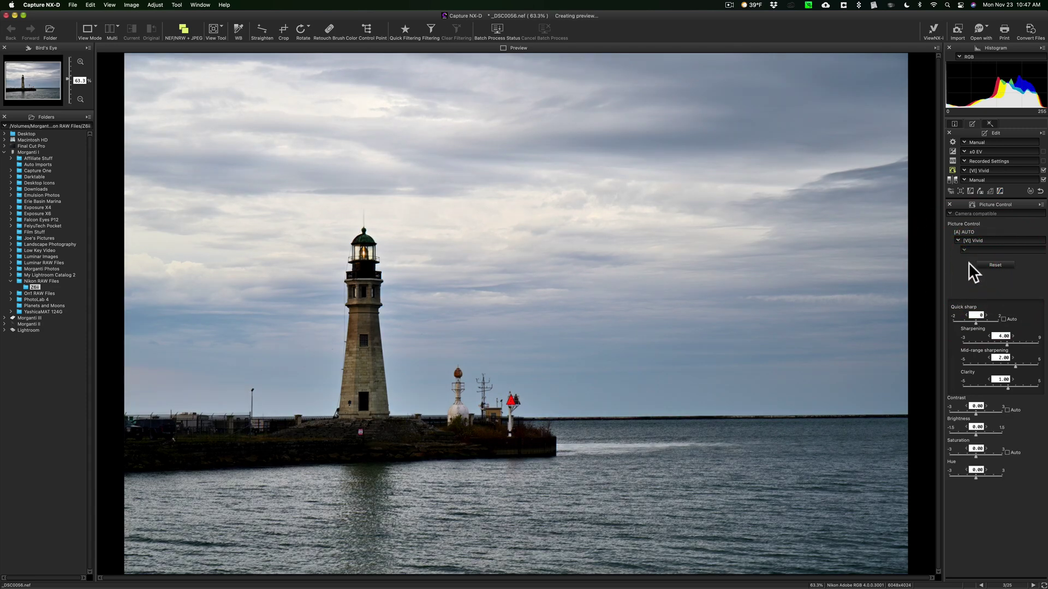
{"action": "left_click", "coordinate": [968, 240]}
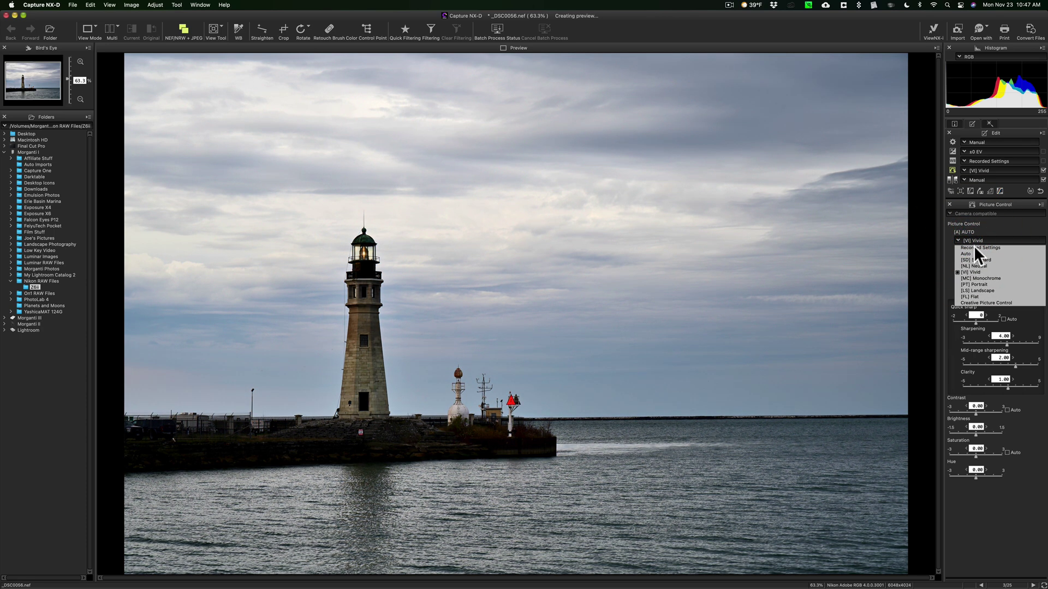
{"action": "left_click", "coordinate": [974, 246]}
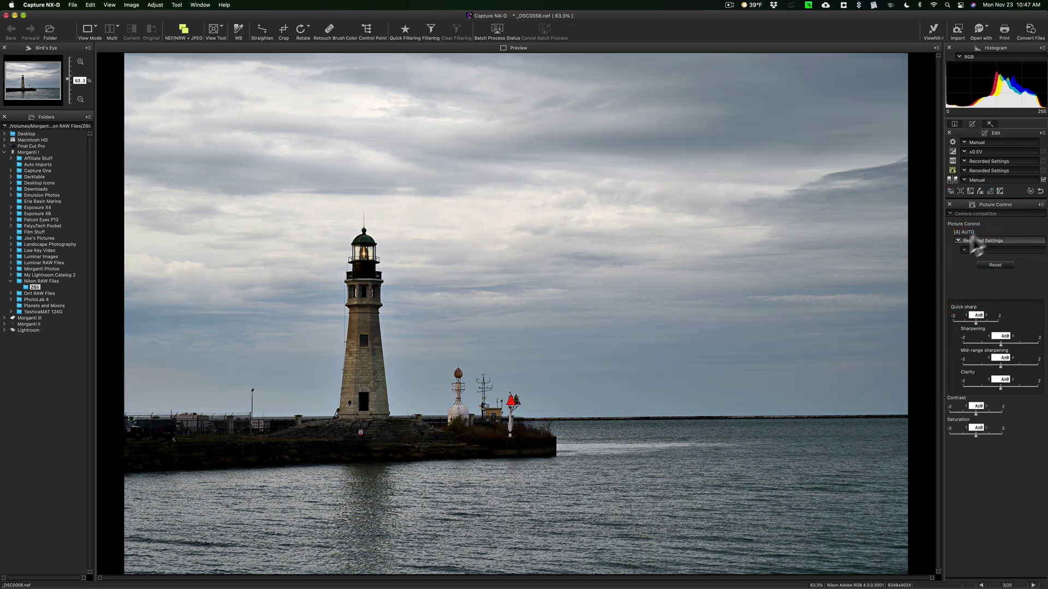
{"action": "left_click", "coordinate": [1041, 190]}
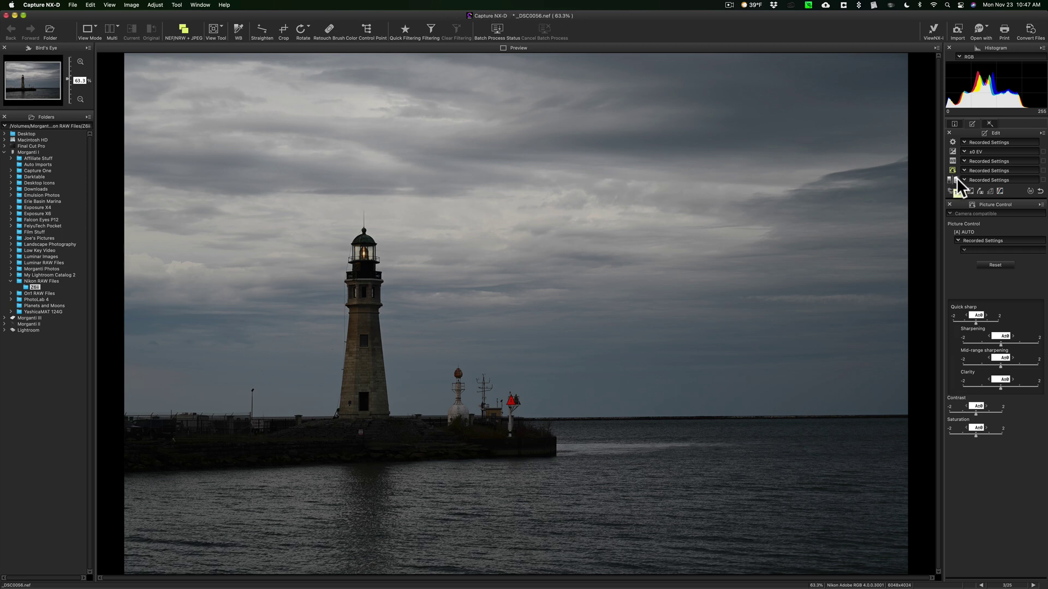
{"action": "left_click", "coordinate": [949, 179]}
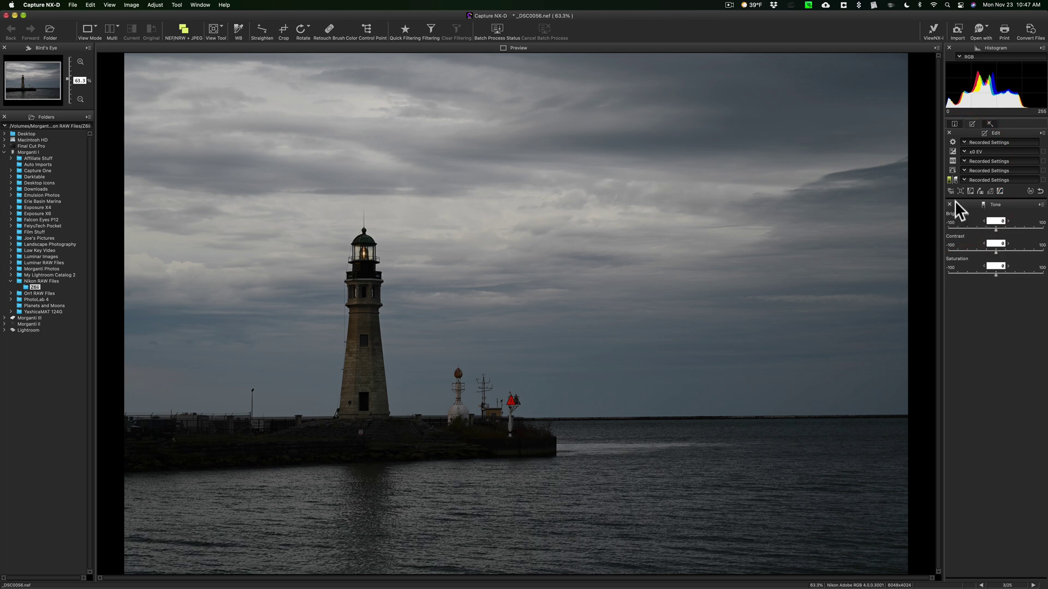
{"action": "left_click", "coordinate": [954, 179]}
{"action": "left_click_drag", "start_coordinate": [948, 274], "coordinate": [982, 274]}
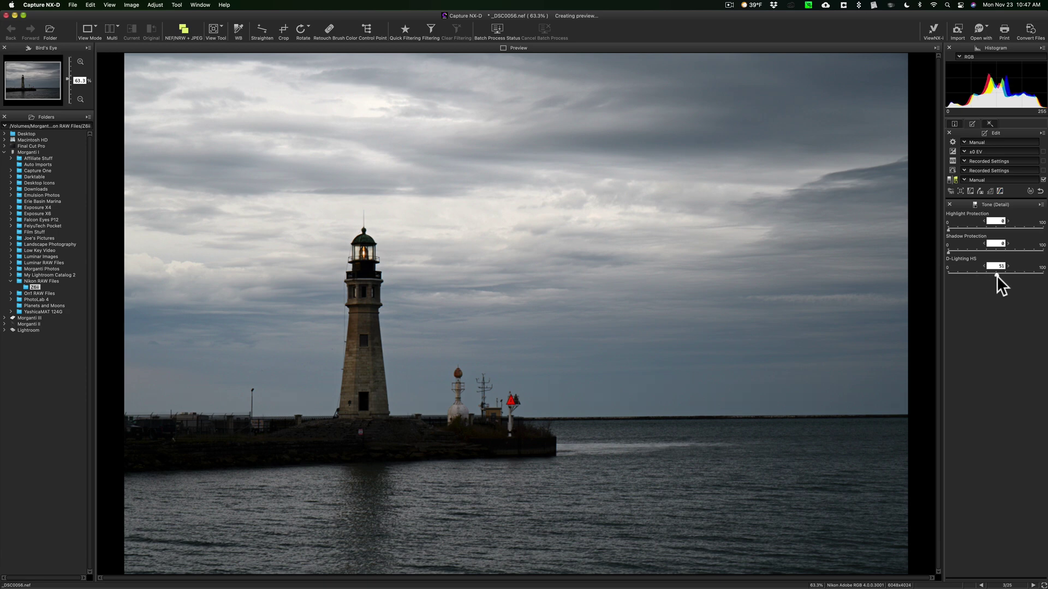
{"action": "left_click", "coordinate": [997, 275]}
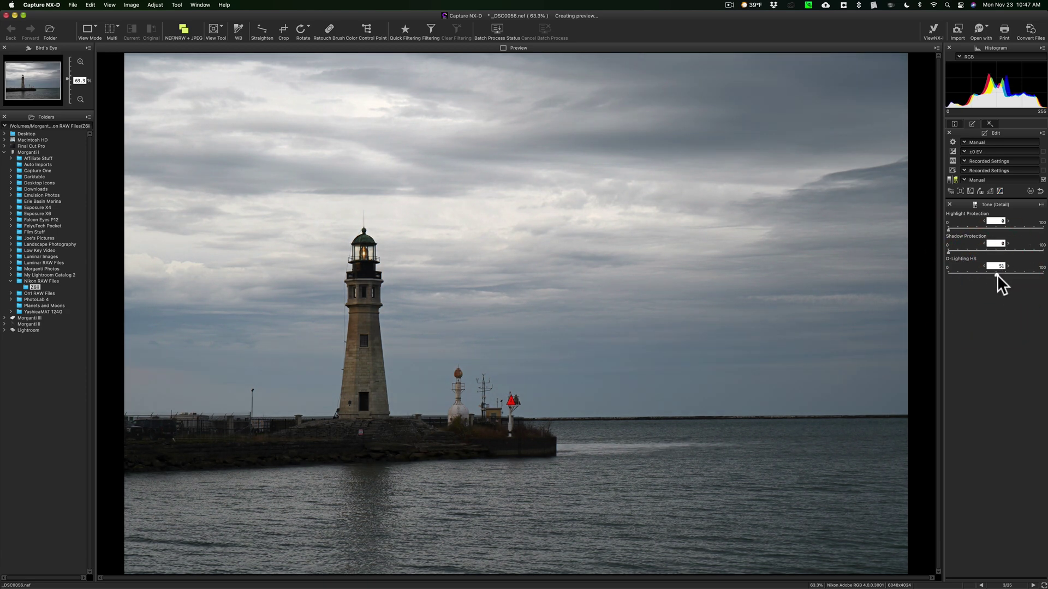
{"action": "left_click_drag", "start_coordinate": [997, 274], "coordinate": [929, 273]}
{"action": "left_click", "coordinate": [953, 170]}
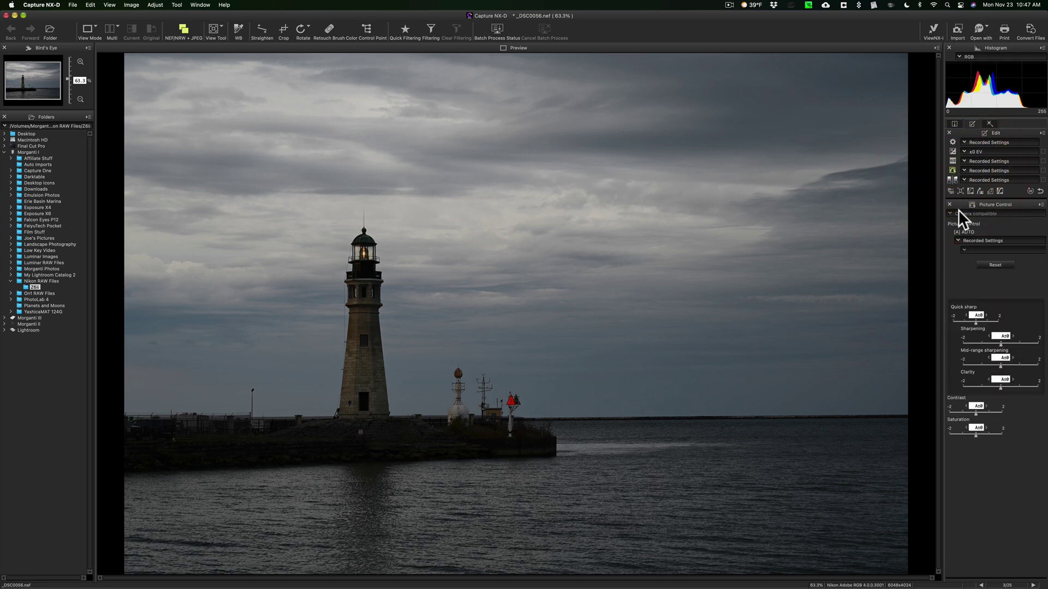
Step: In Exposure Compensation, set Active D-Lighting to Normal, then revert it to Unchanged
{"action": "left_click", "coordinate": [952, 149]}
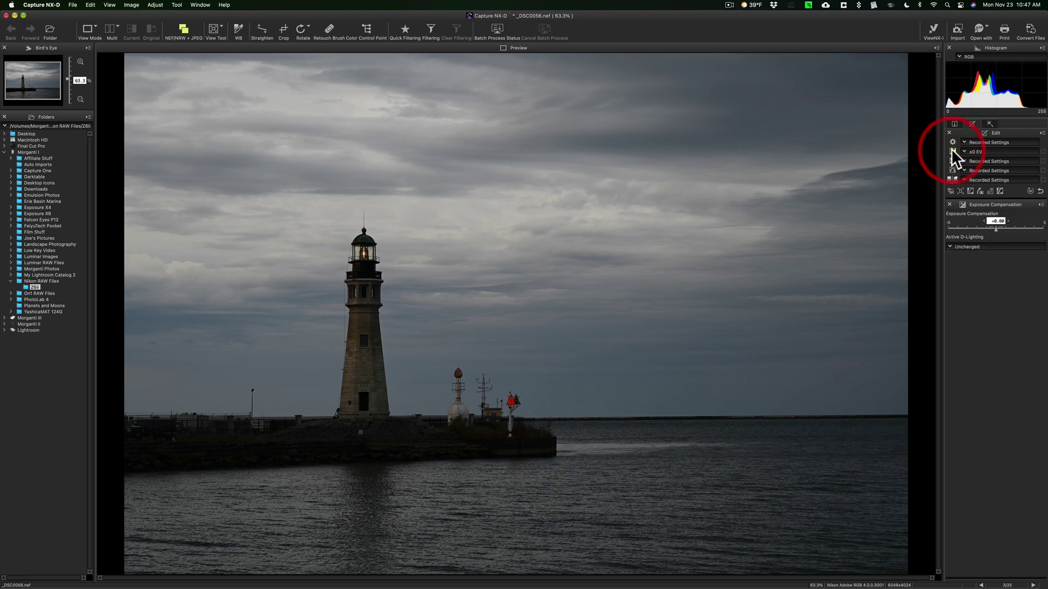
{"action": "left_click", "coordinate": [955, 245]}
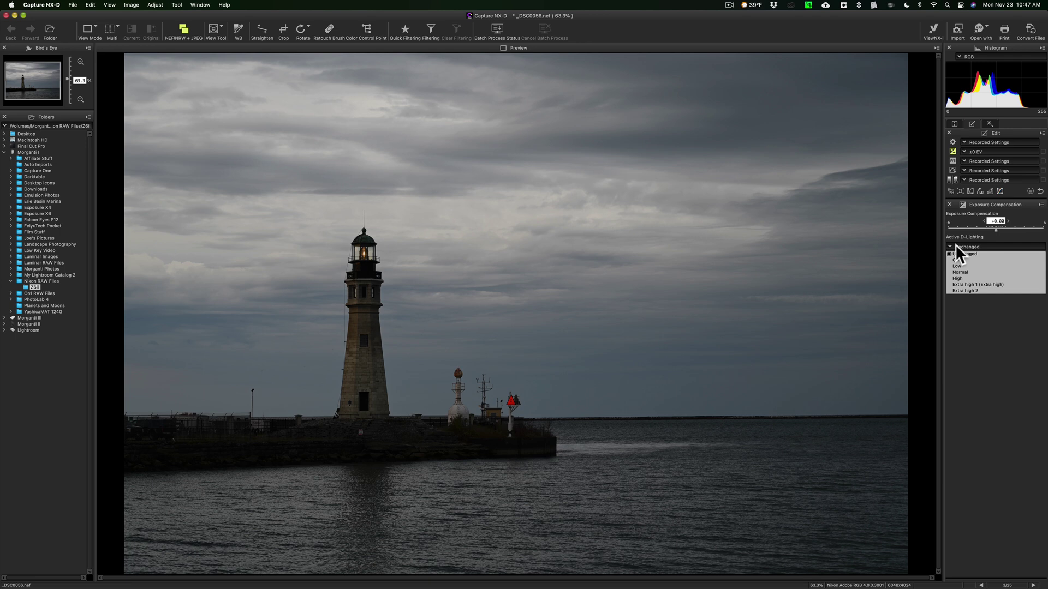
{"action": "left_click", "coordinate": [961, 272]}
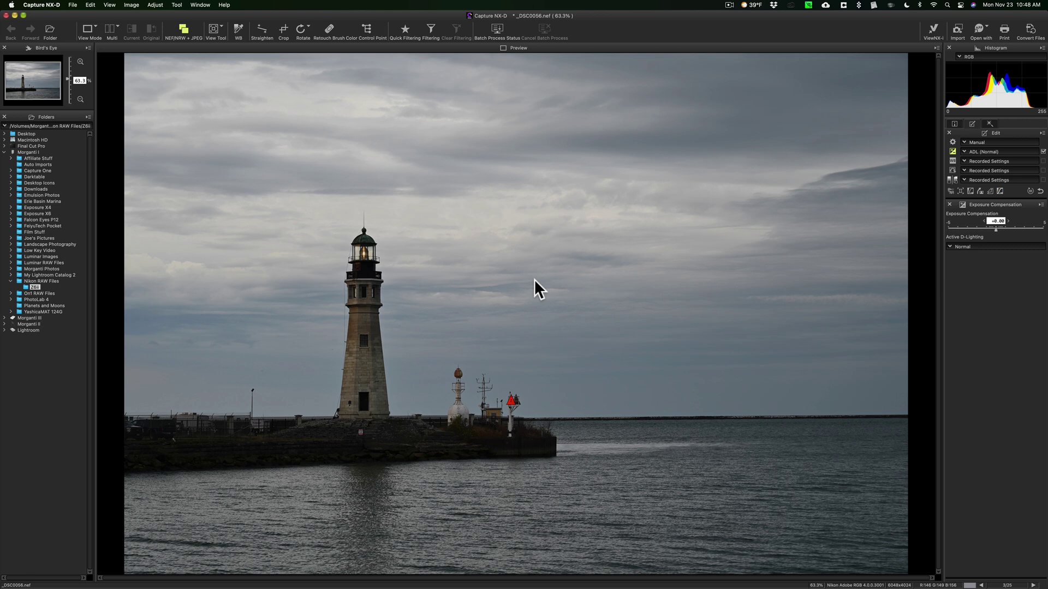
{"action": "left_click", "coordinate": [975, 248]}
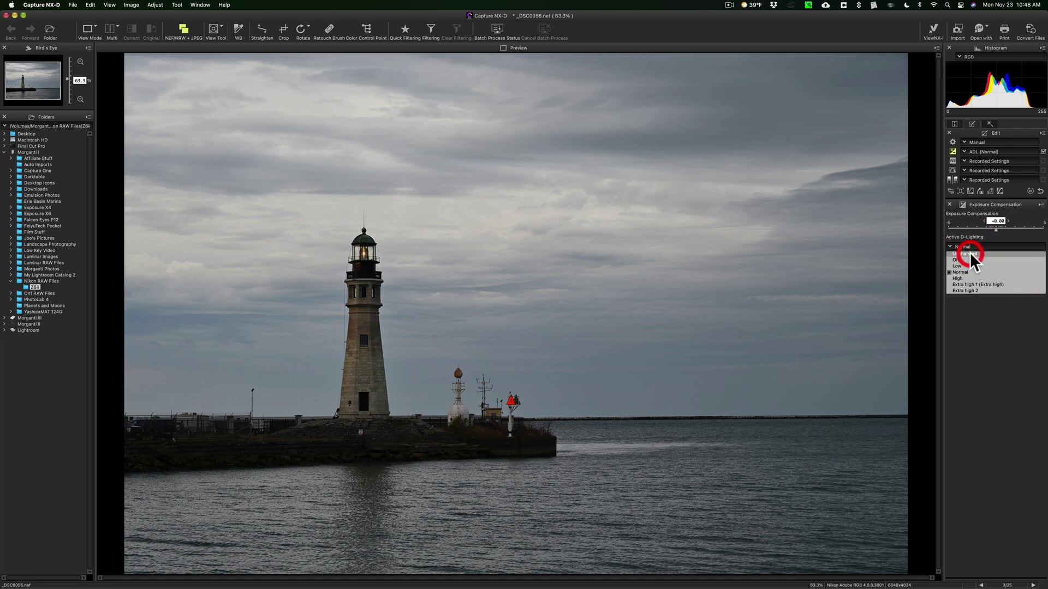
{"action": "left_click", "coordinate": [970, 253]}
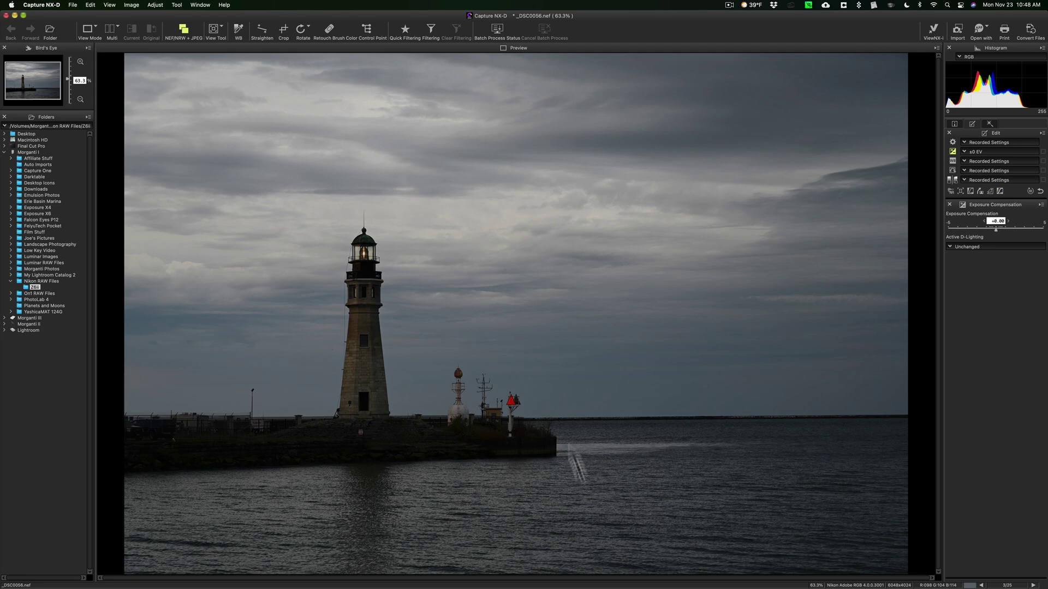
Step: Launch Adobe DNG Converter from the Dock
{"action": "mouse_move", "coordinate": [808, 569]}
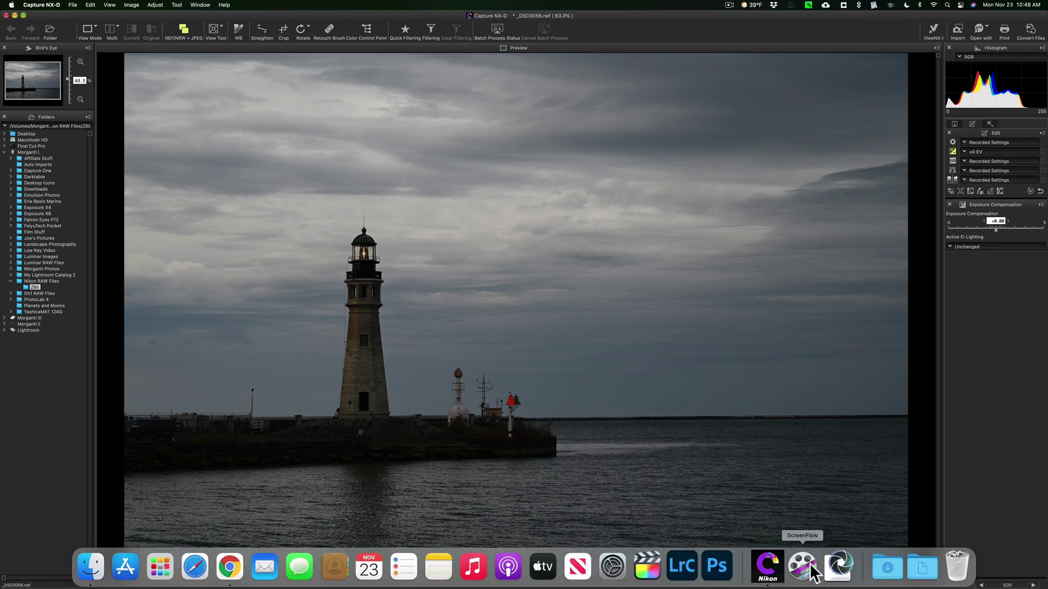
{"action": "left_click", "coordinate": [838, 569]}
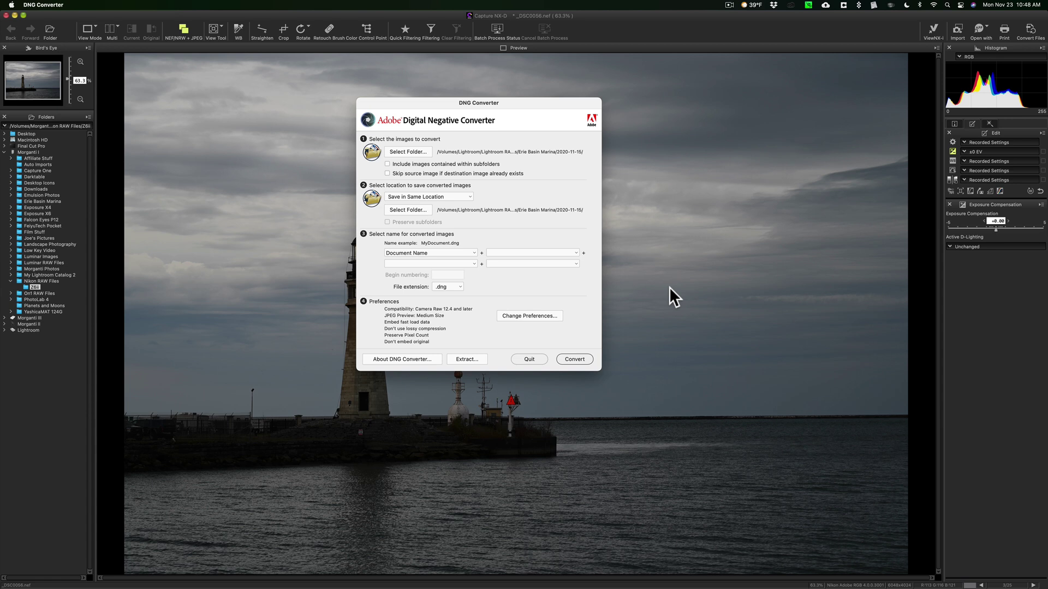
Step: Return Capture NX-D to thumbnail view and select all 25 NEF photos
{"action": "left_click", "coordinate": [633, 14]}
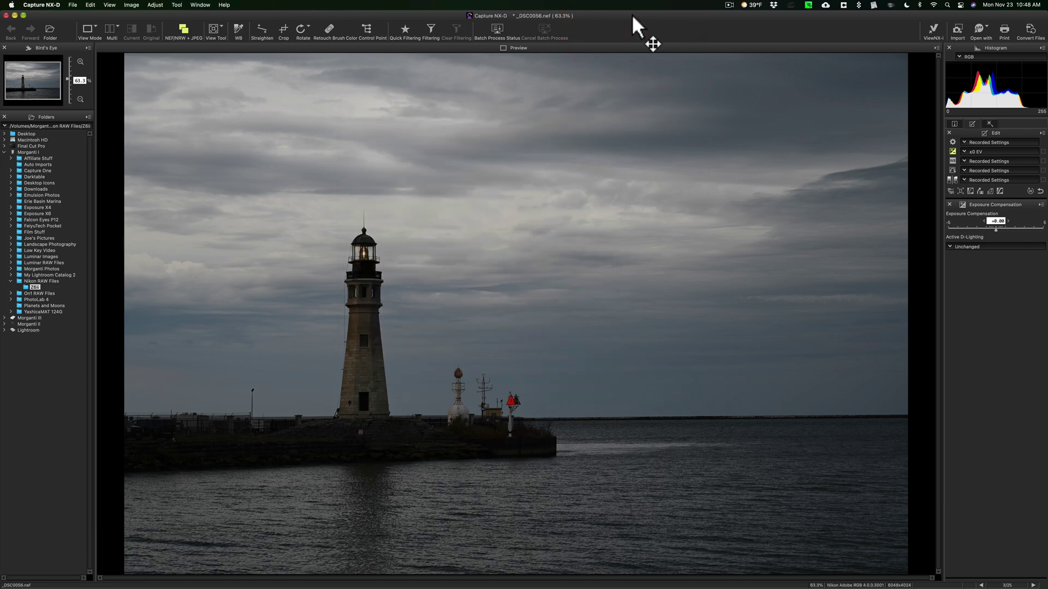
{"action": "key", "text": "alt"}
{"action": "key", "text": "alt+0"}
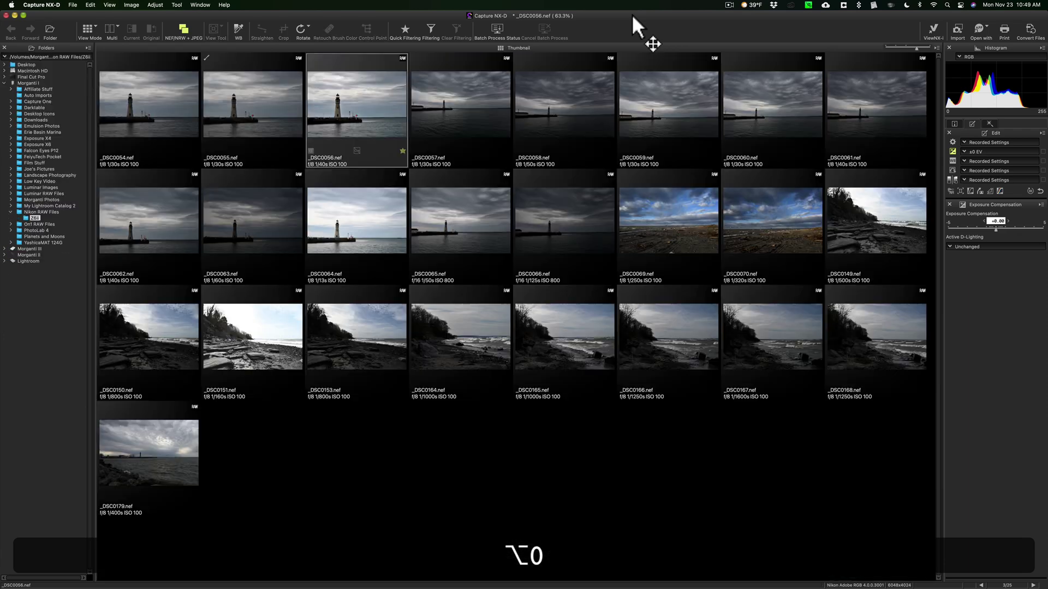
{"action": "left_click", "coordinate": [149, 107]}
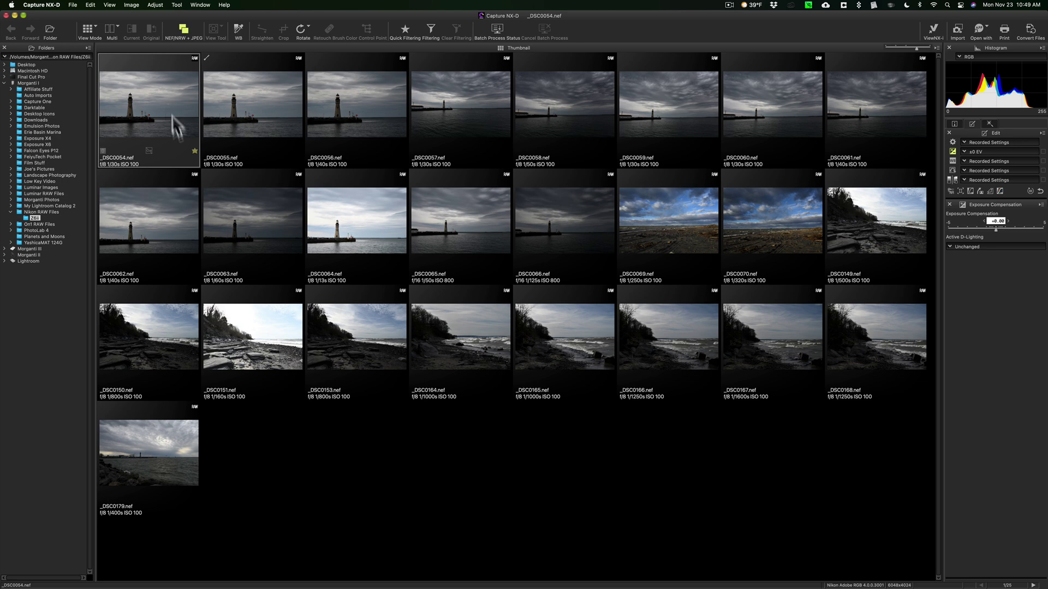
{"action": "left_click", "coordinate": [163, 447], "text": "shift"}
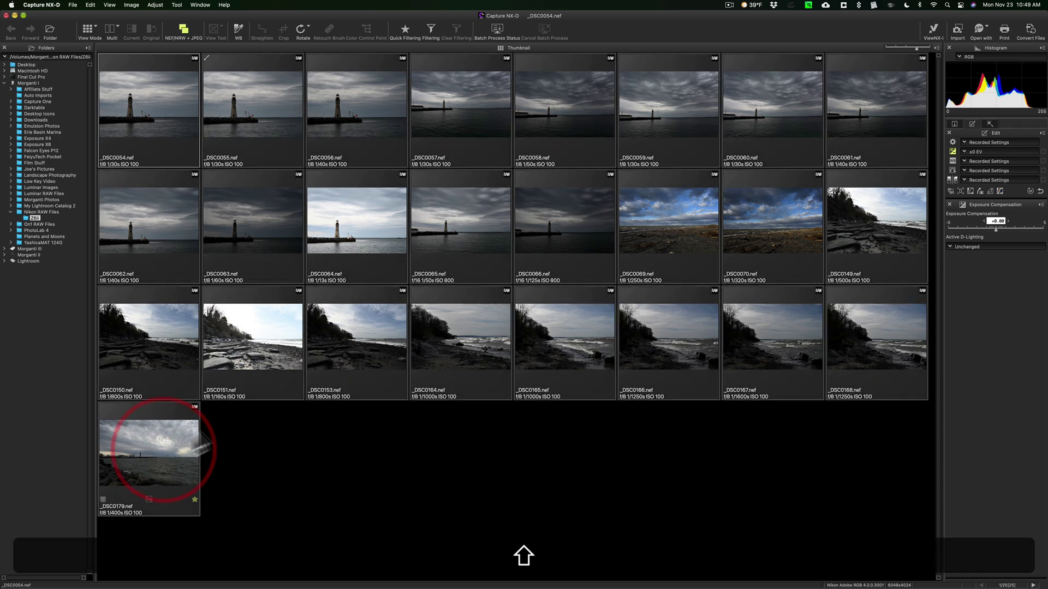
Step: Set TIFF 16bit in Convert Selected Files, then cancel without converting
{"action": "left_click", "coordinate": [1032, 28]}
{"action": "left_click", "coordinate": [489, 47]}
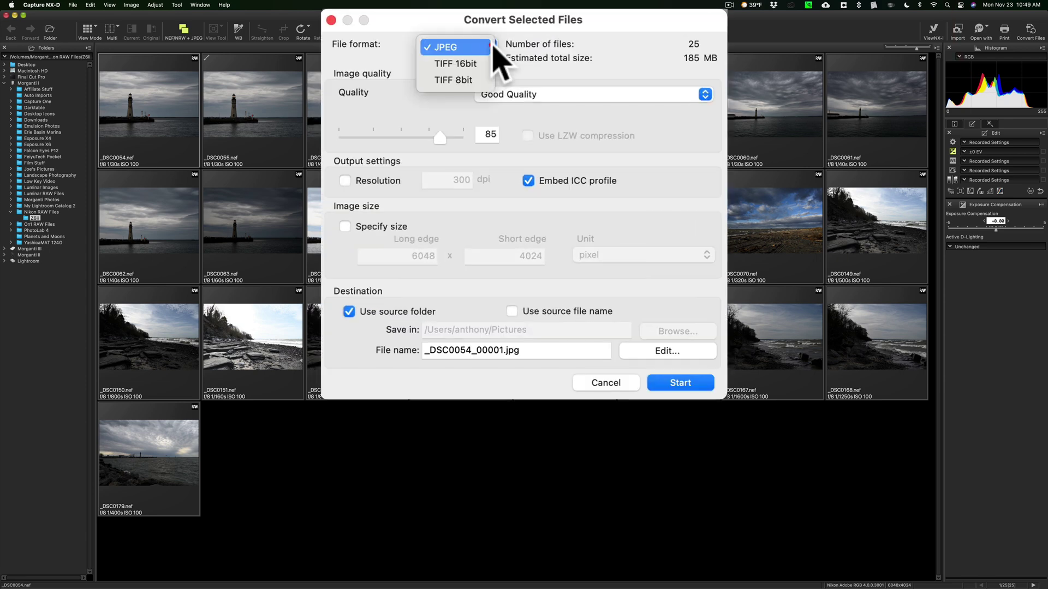
{"action": "left_click", "coordinate": [454, 64]}
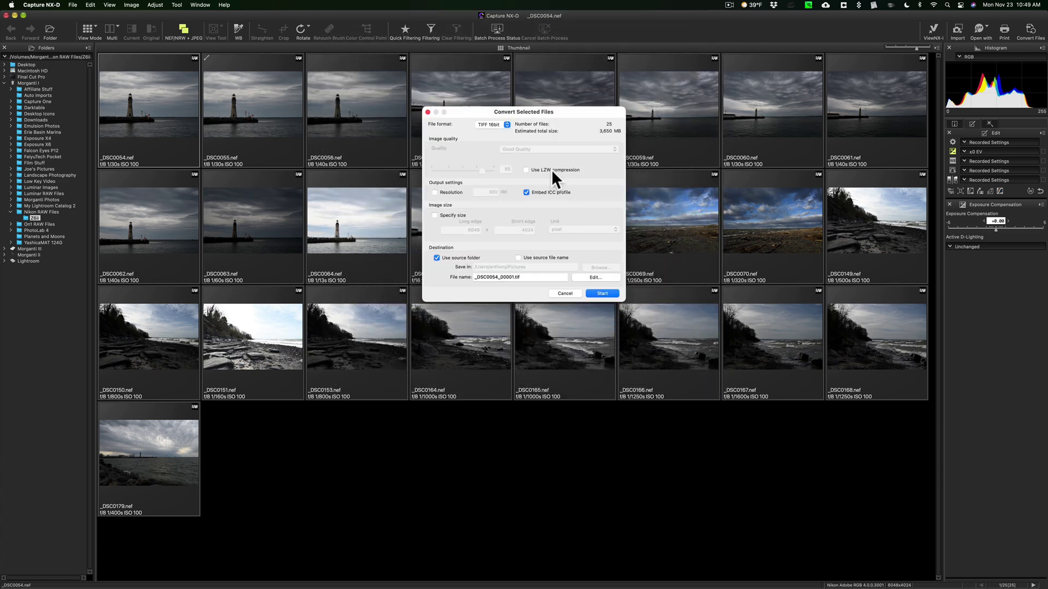
{"action": "left_click", "coordinate": [563, 293]}
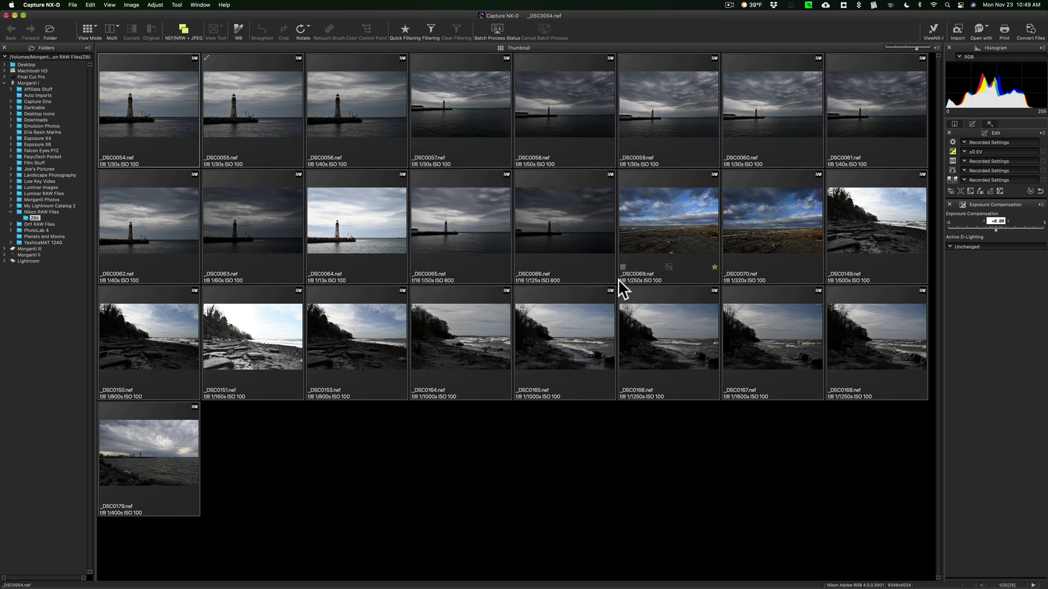